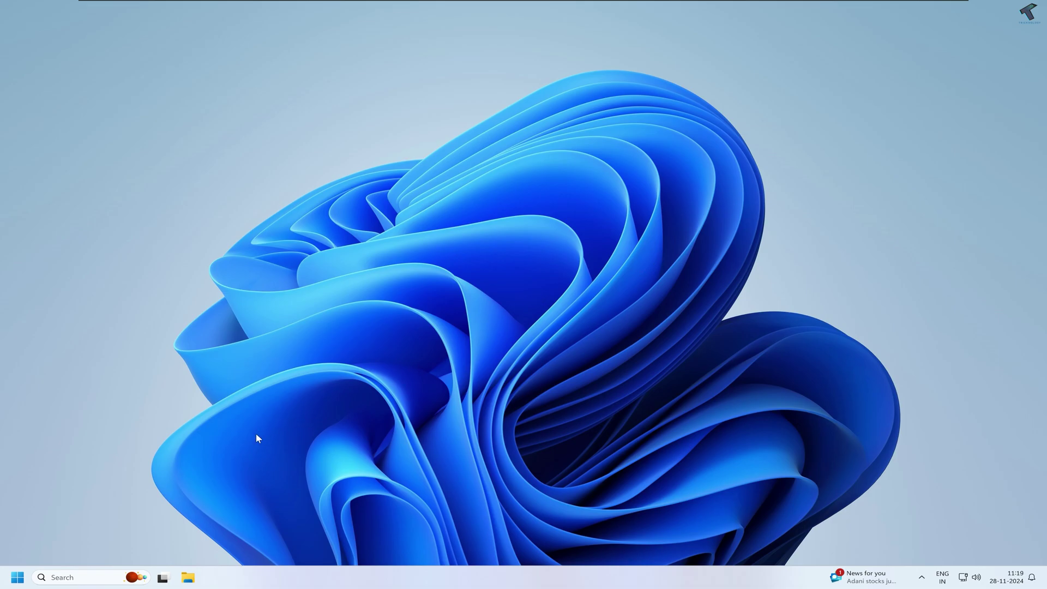
# - Open Settings > System and search 'Trouble' to reach the Troubleshoot page
pyautogui.rightClick(17, 577)
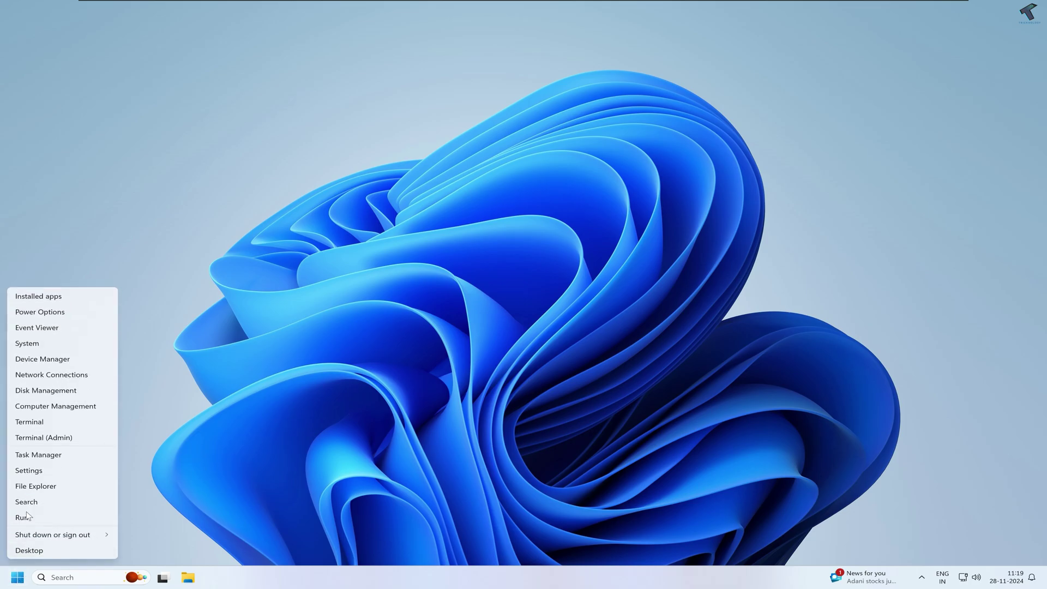
pyautogui.click(30, 471)
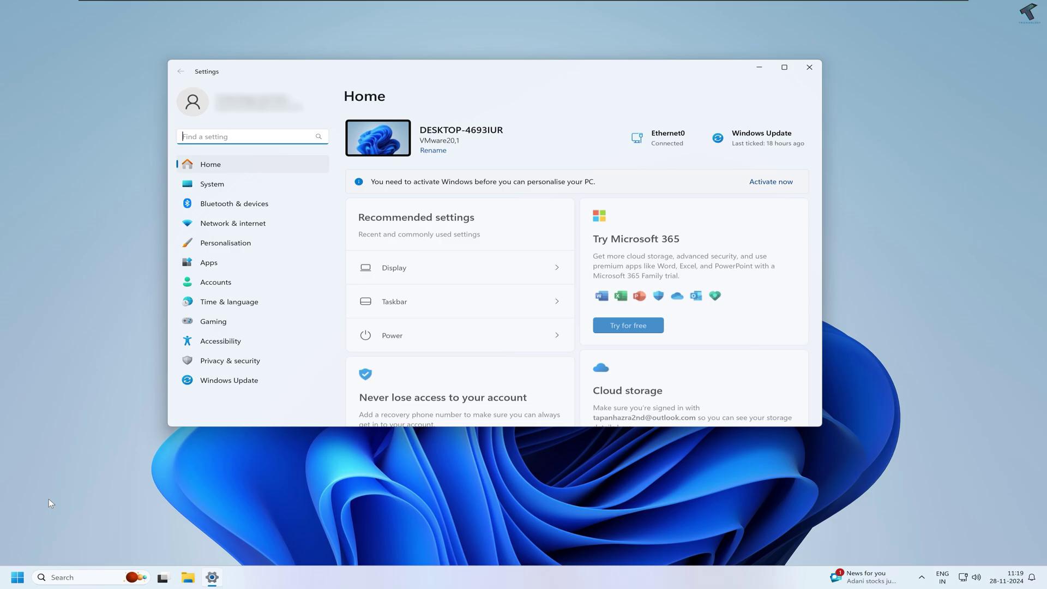
pyautogui.click(204, 183)
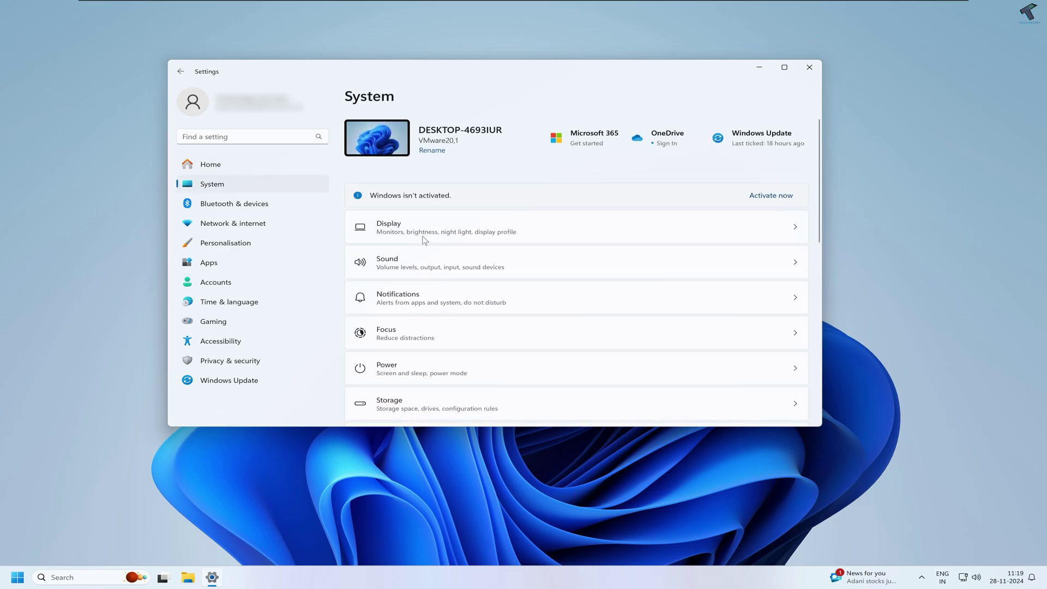
pyautogui.scroll(-5, 423, 237)
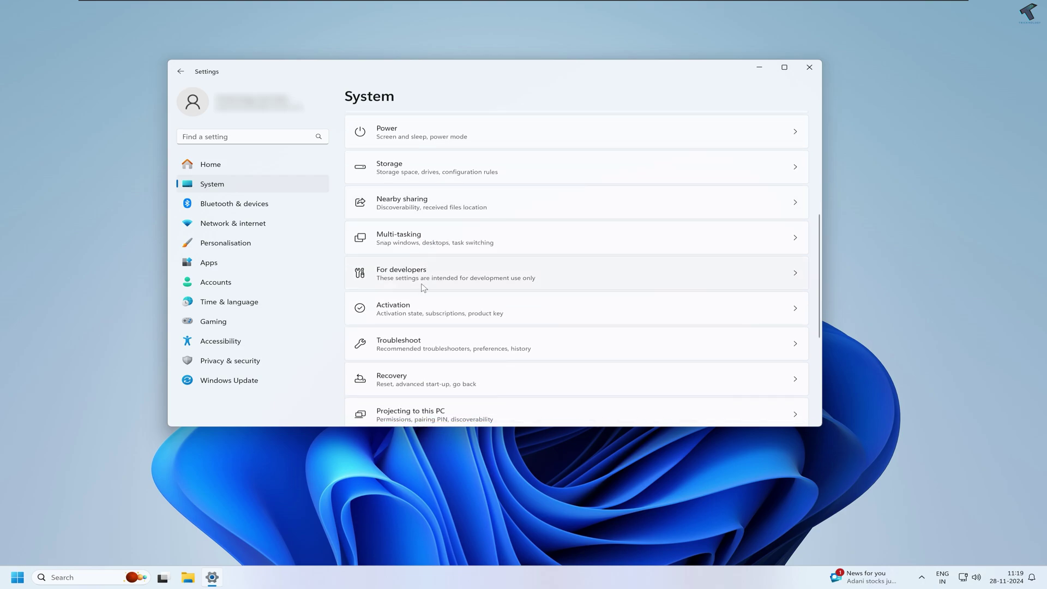
pyautogui.scroll(-1, 424, 287)
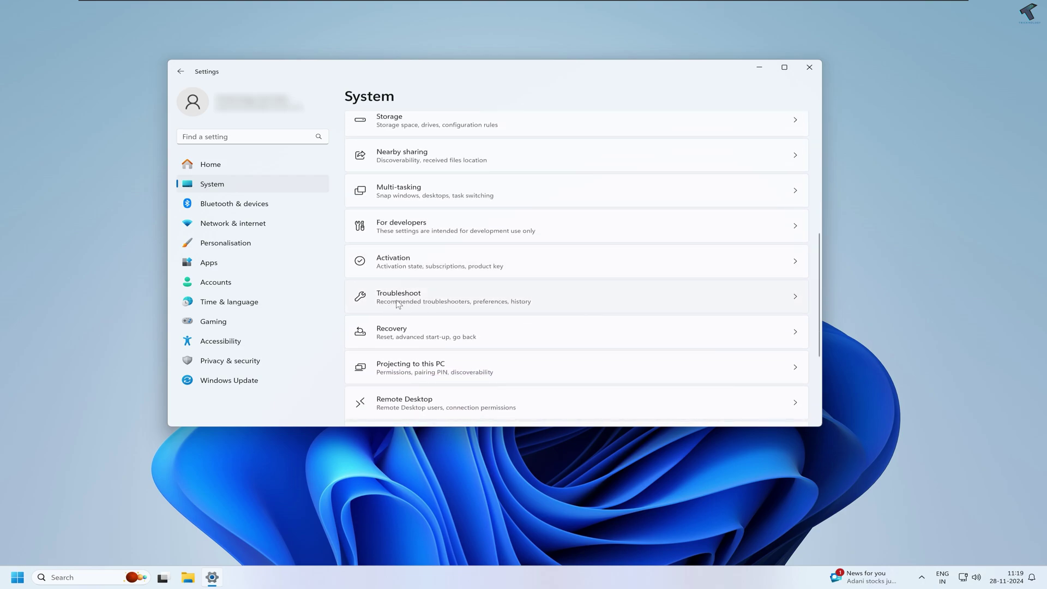
pyautogui.click(222, 138)
pyautogui.write('T')
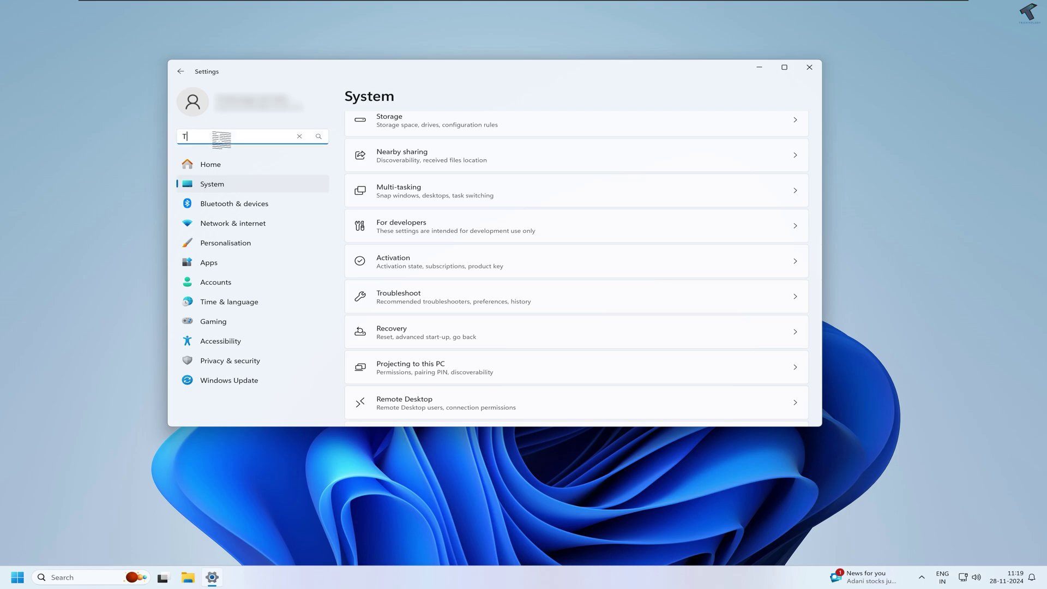
pyautogui.write('rouble')
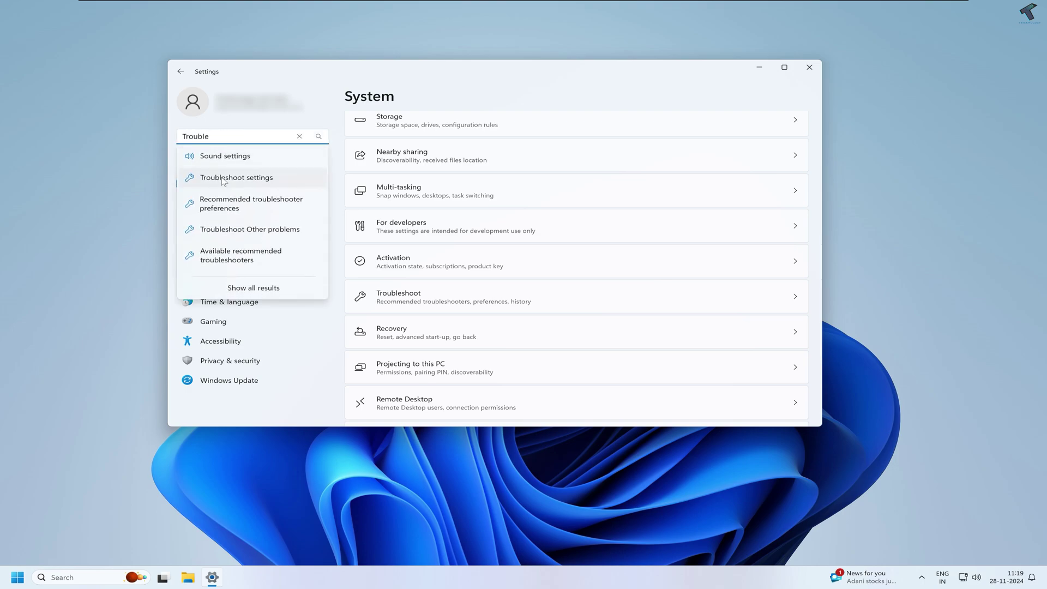
pyautogui.click(431, 299)
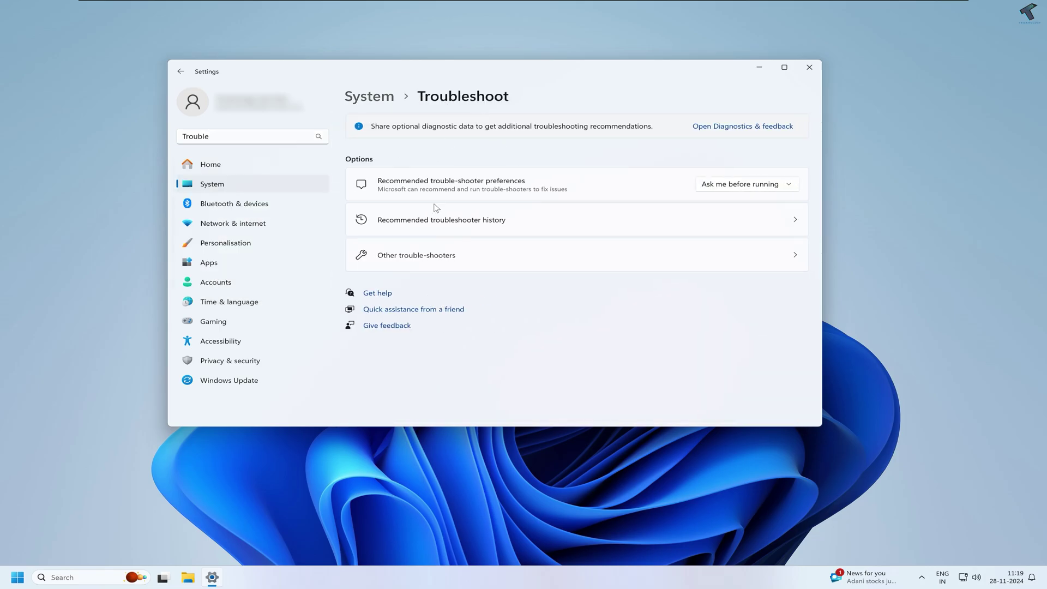
# - Run the Windows Update troubleshooter from the Other troubleshooters list
pyautogui.click(403, 265)
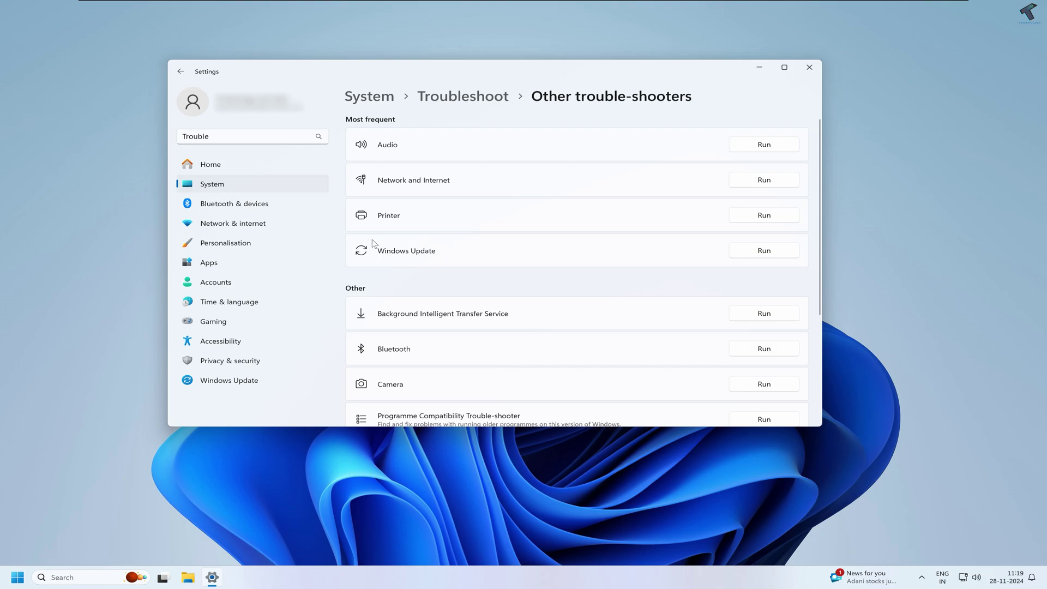
pyautogui.click(764, 250)
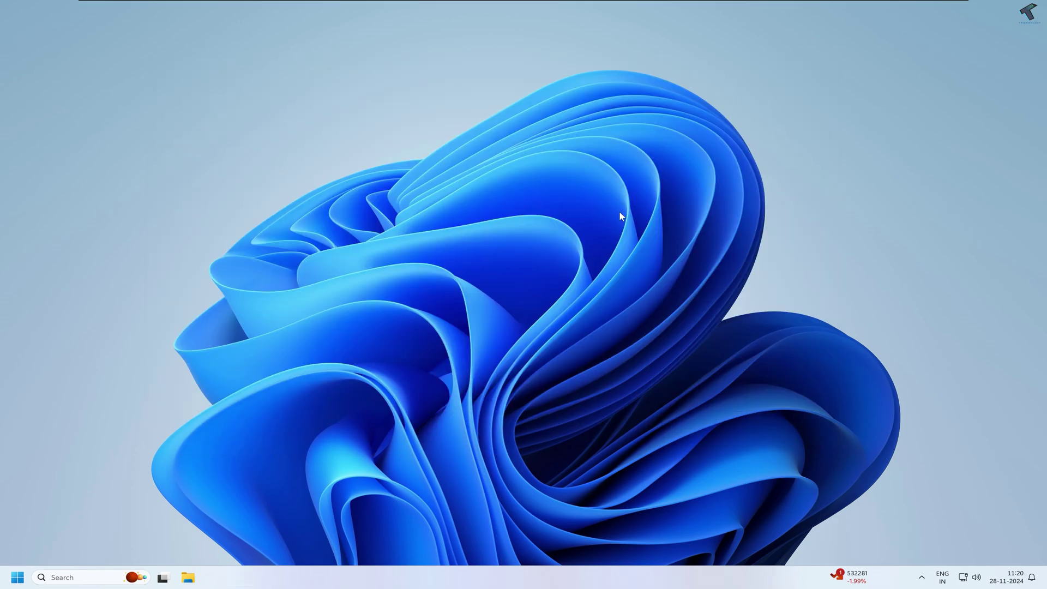
# - Launch services.msc and scroll to the services starting with W
pyautogui.click(16, 578)
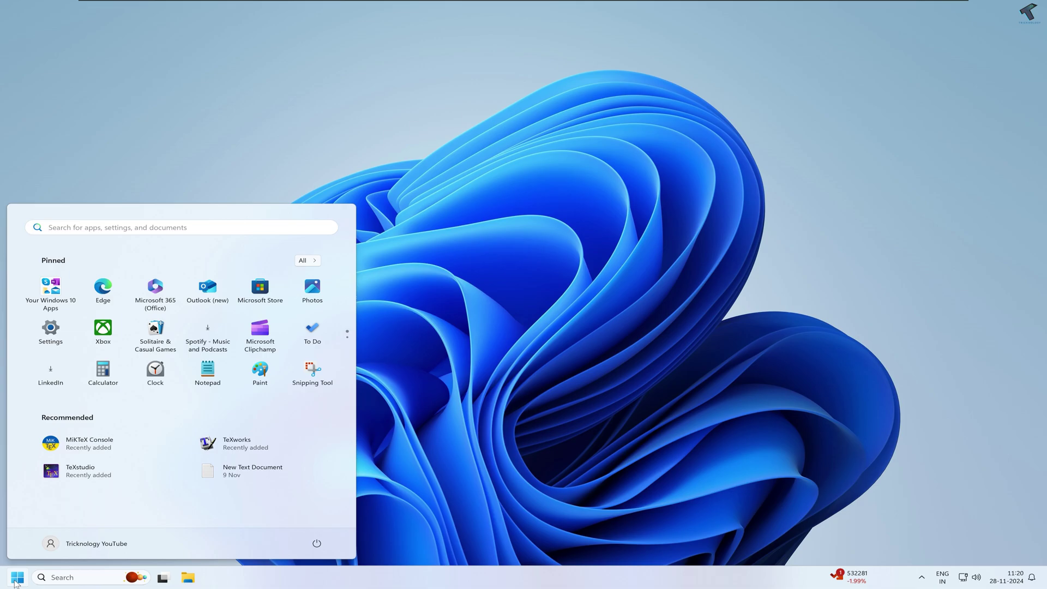
pyautogui.write('services.msc')
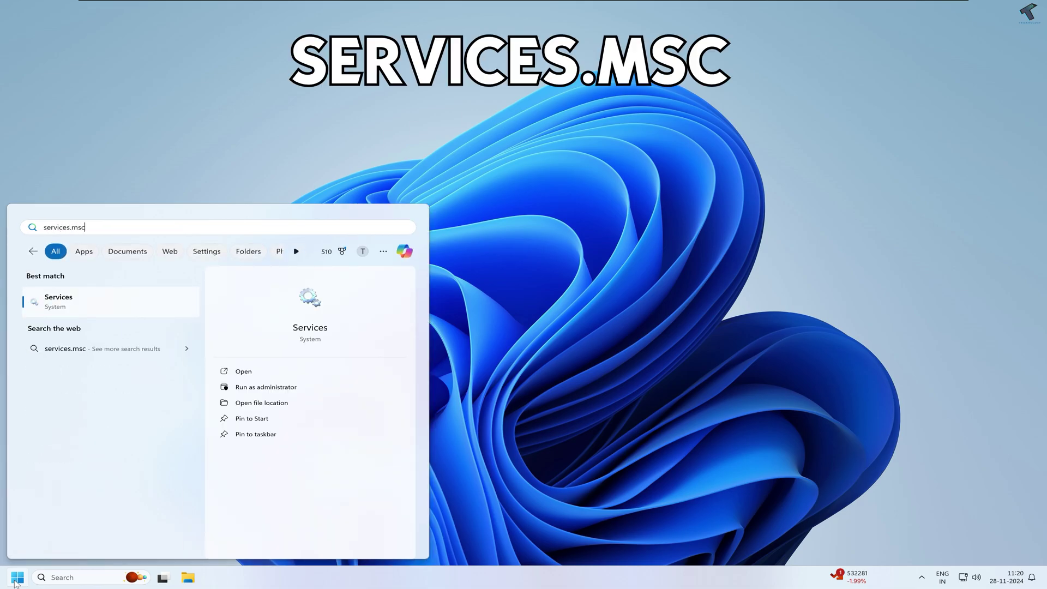
pyautogui.press('Return')
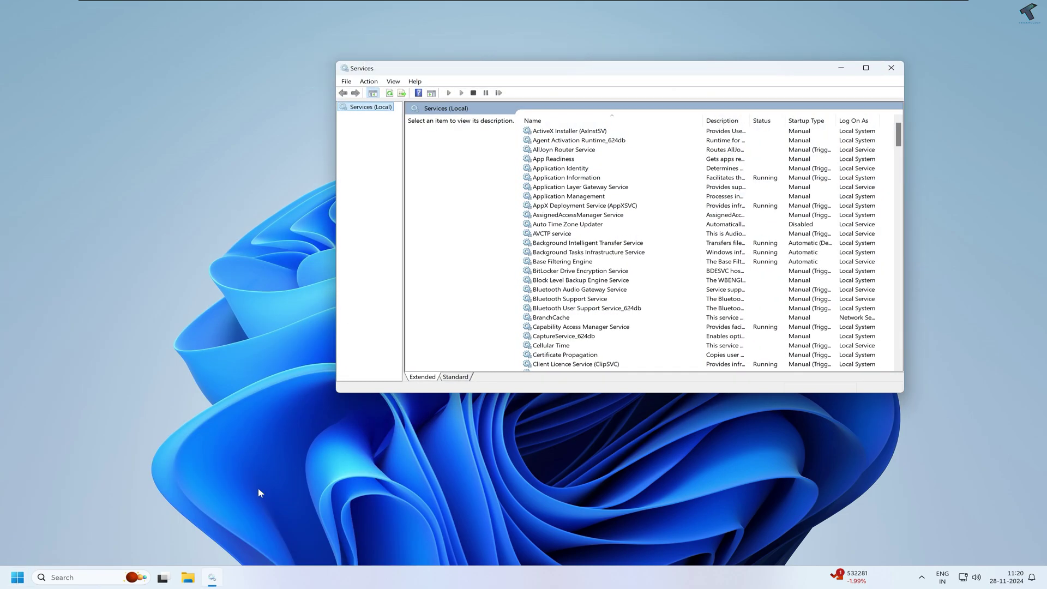
pyautogui.click(523, 284)
pyautogui.press('w')
pyautogui.scroll(-9, 575, 305)
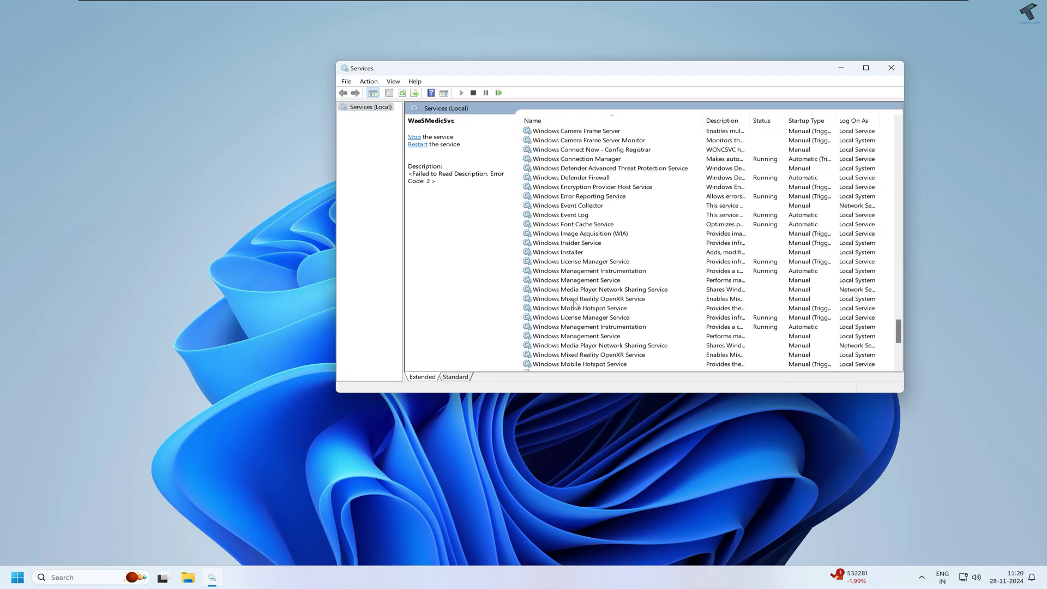
pyautogui.scroll(-1, 573, 311)
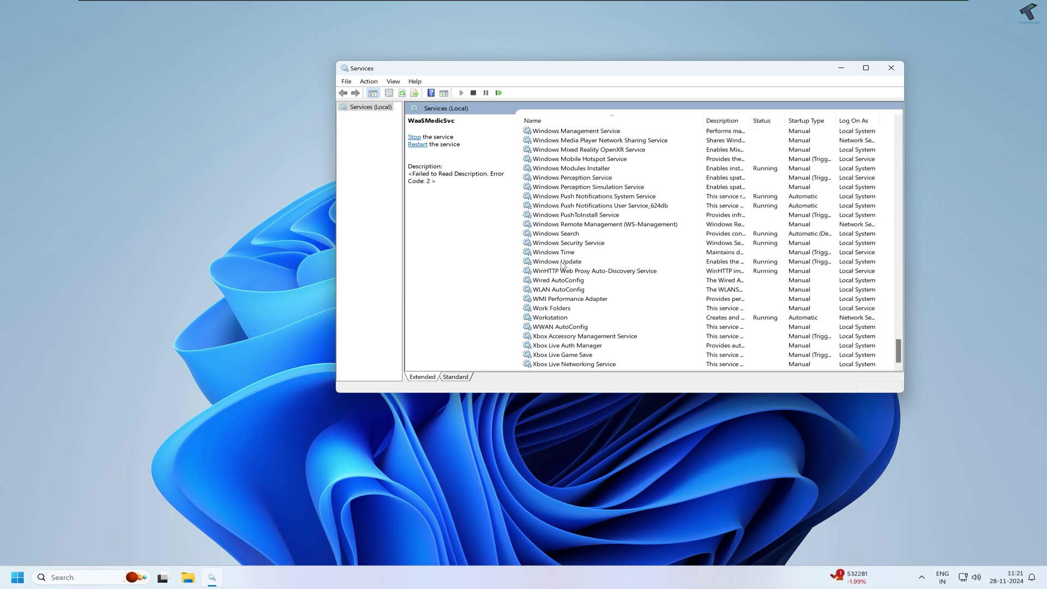
# - Set the Windows Update service's startup type to Automatic and confirm
pyautogui.click(571, 262)
pyautogui.rightClick(571, 264)
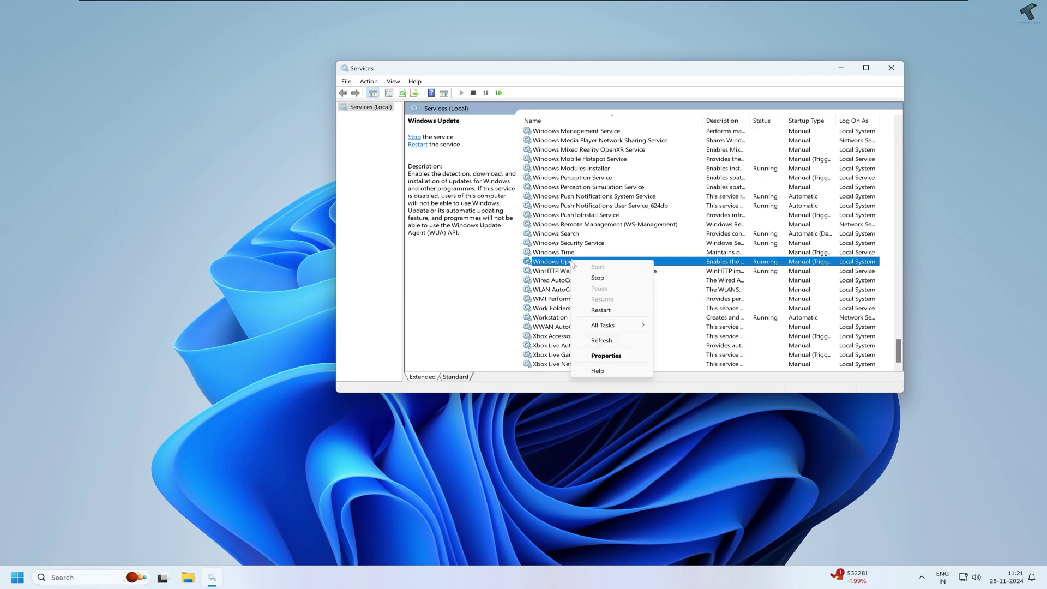
pyautogui.click(601, 356)
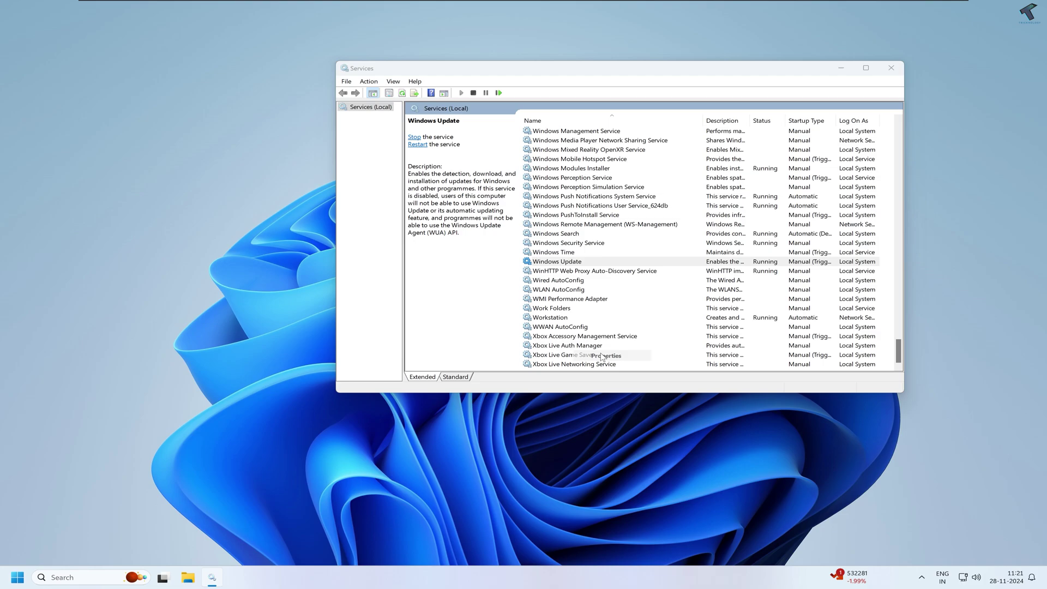
pyautogui.click(605, 225)
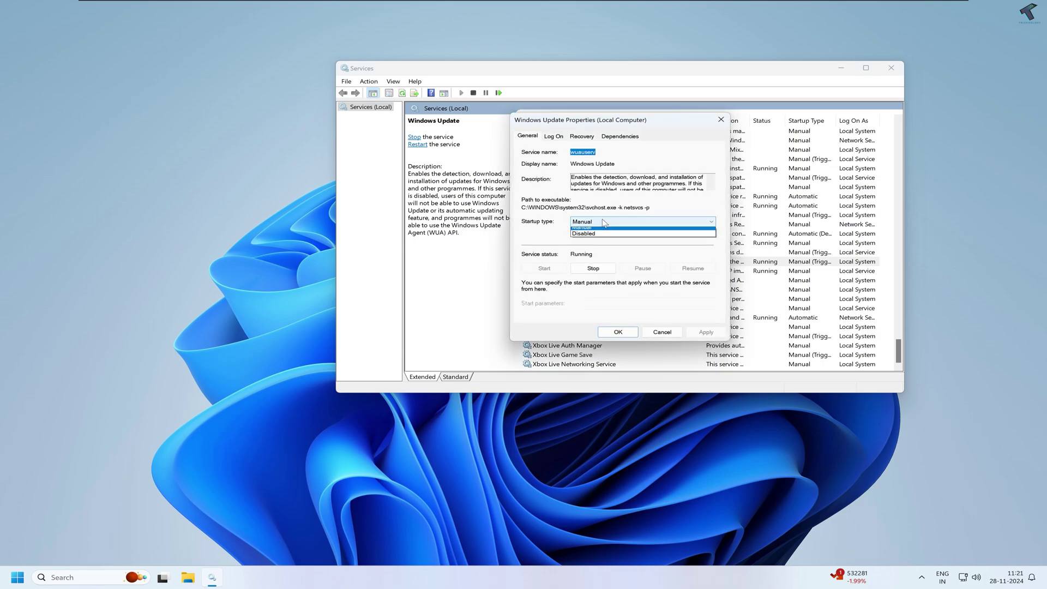
pyautogui.click(596, 240)
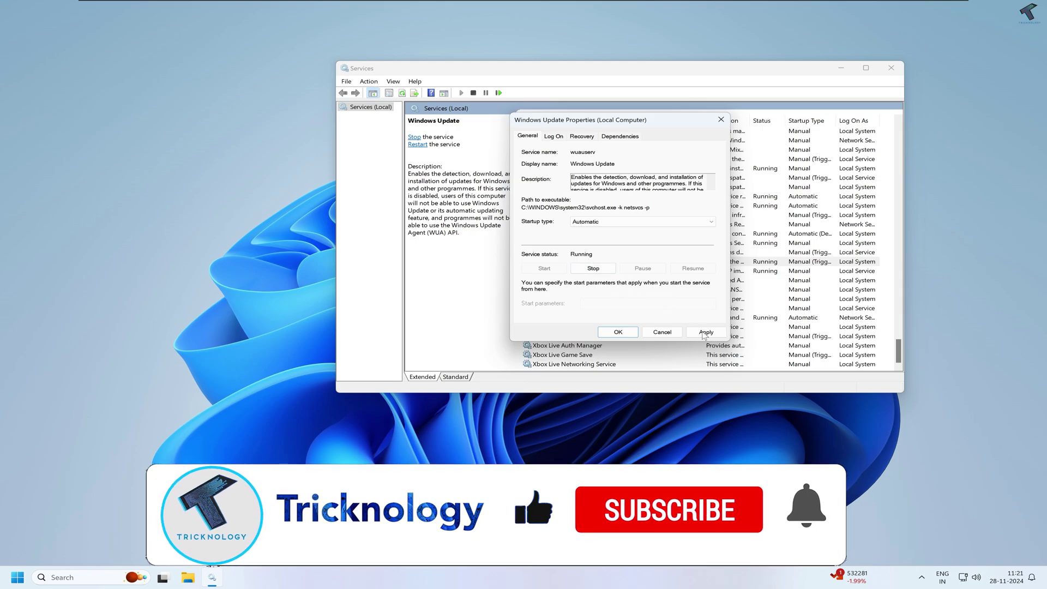
pyautogui.click(618, 331)
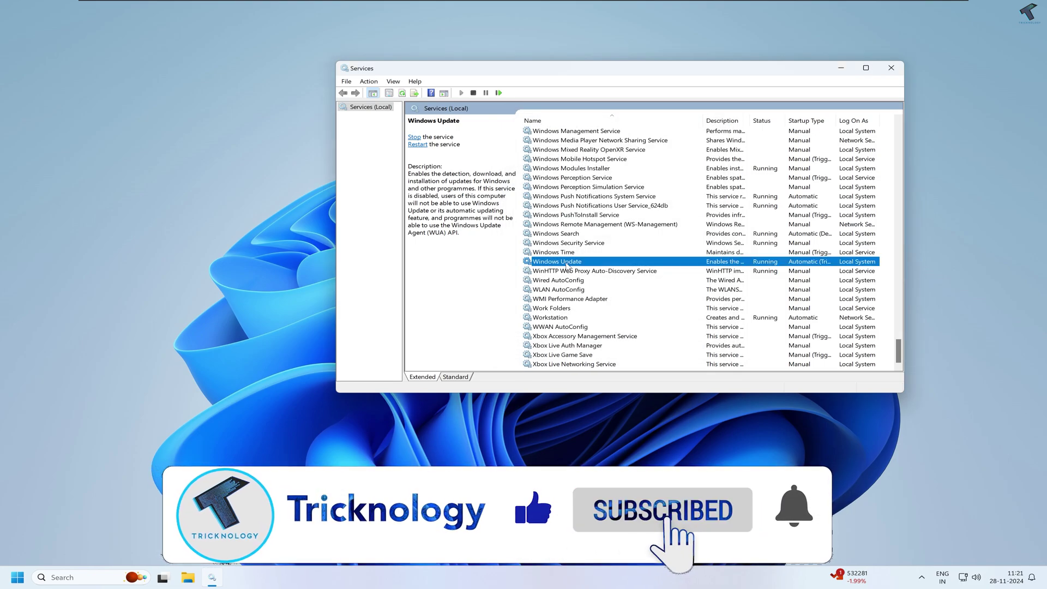
# - Dismiss the service menu and close the Services console
pyautogui.rightClick(567, 262)
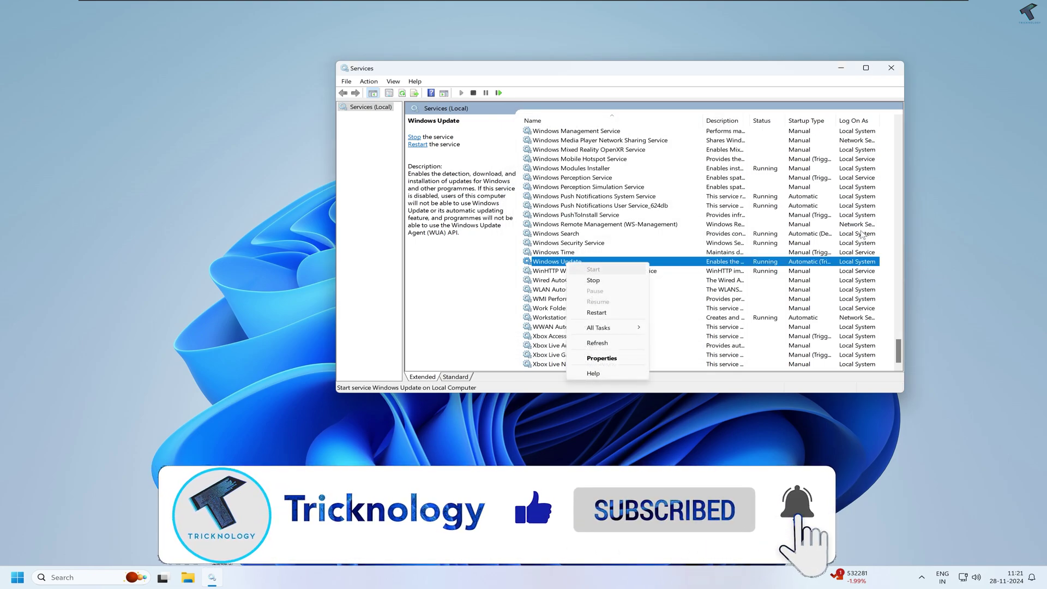
pyautogui.click(892, 69)
pyautogui.click(892, 69)
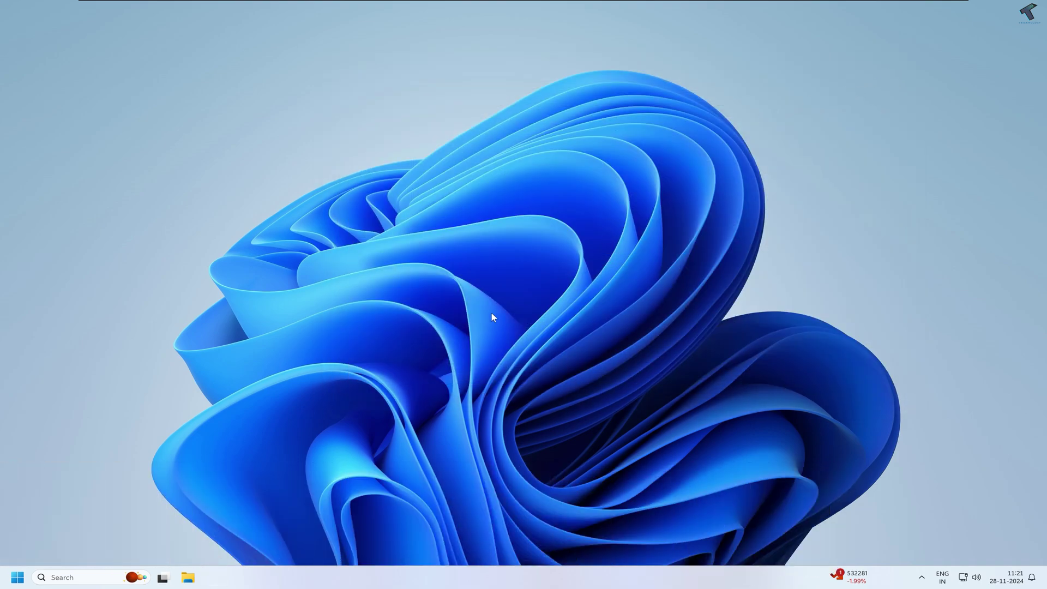
# - Open Command Prompt as administrator, accepting the UAC prompt
pyautogui.click(17, 577)
pyautogui.write('cmd')
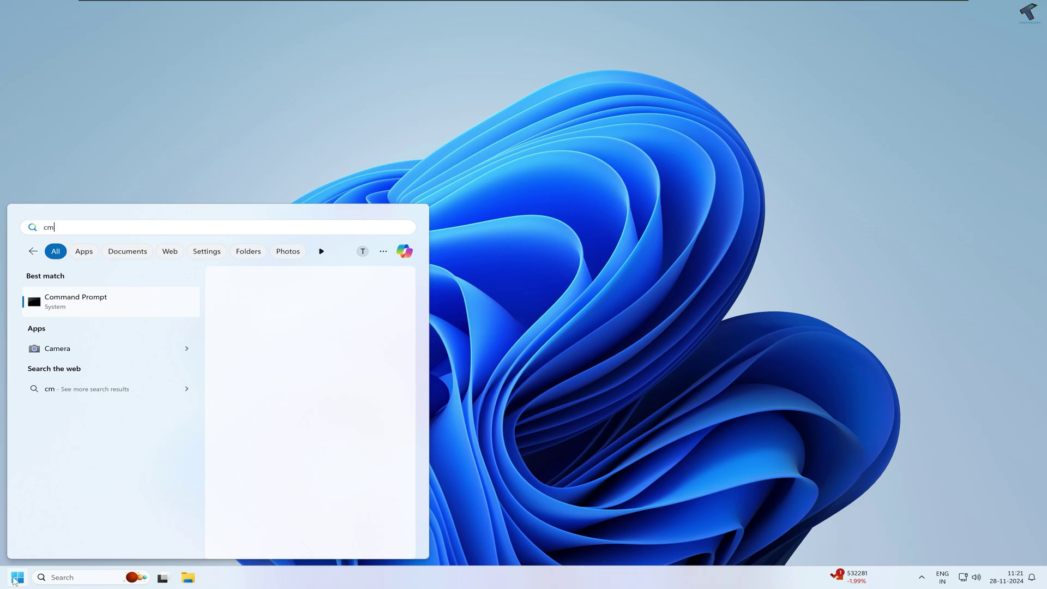
pyautogui.rightClick(74, 302)
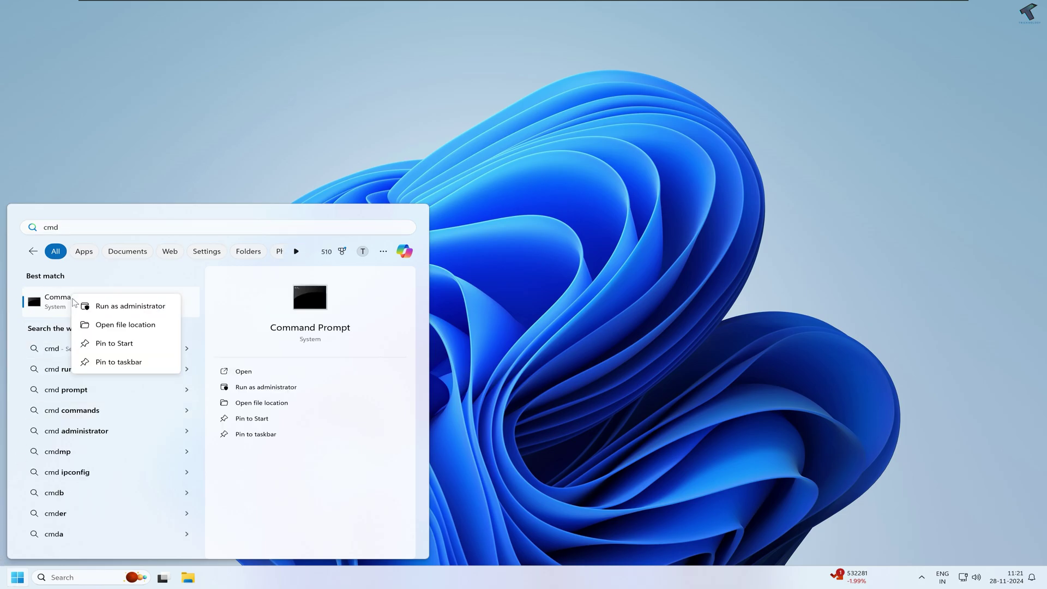
pyautogui.click(82, 306)
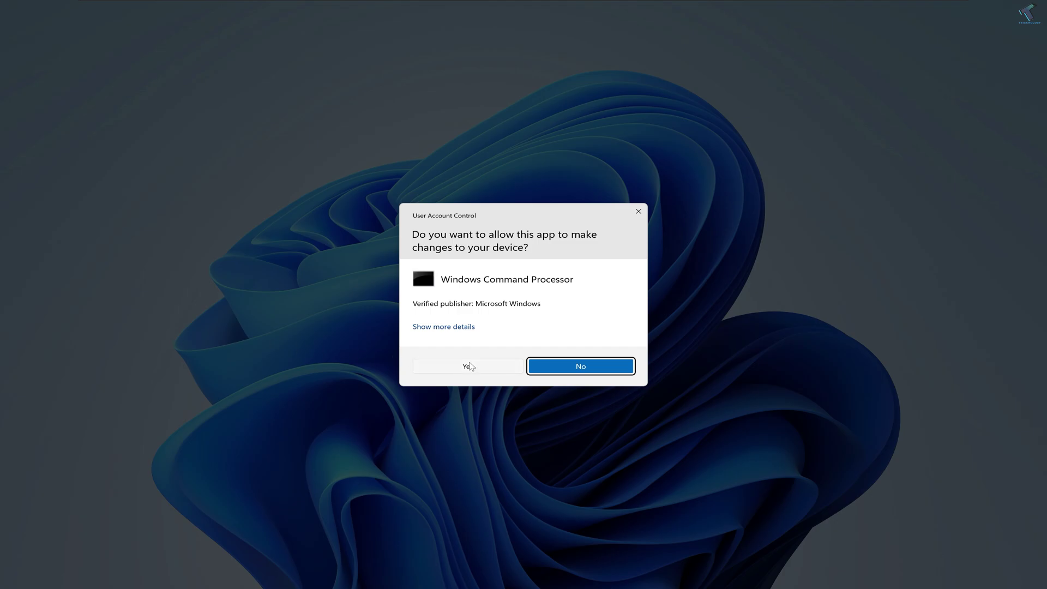
pyautogui.click(470, 366)
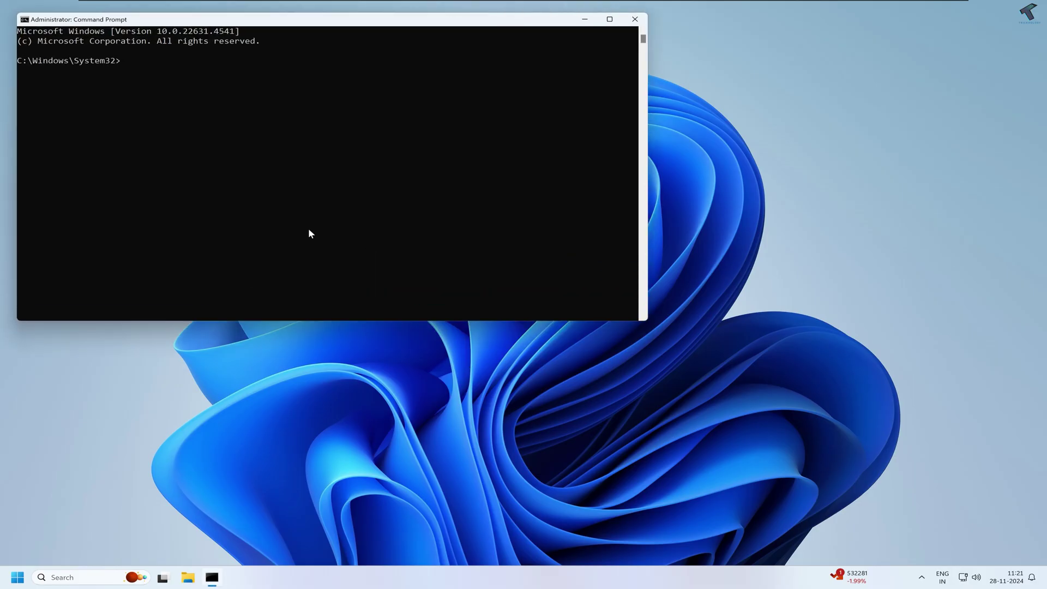
pyautogui.keyDown('ctrl'); pyautogui.scroll(2, 309, 229); pyautogui.keyUp('ctrl')
pyautogui.moveTo(330, 24); pyautogui.dragTo(444, 84)
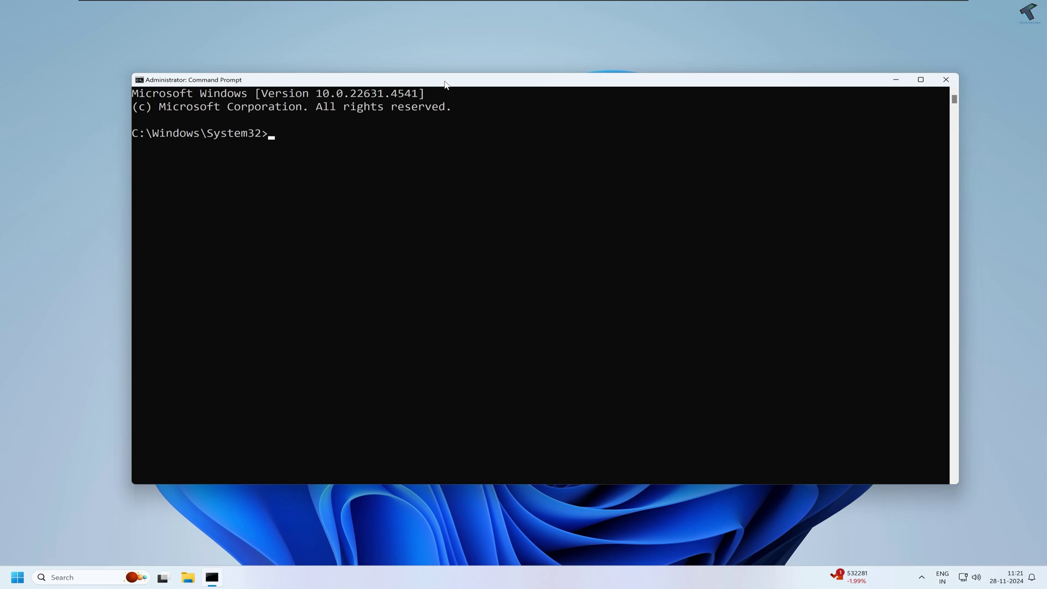
# - Stop the update services with 'net stop wuauserv' and 'net stop bits'
pyautogui.write('net sto')
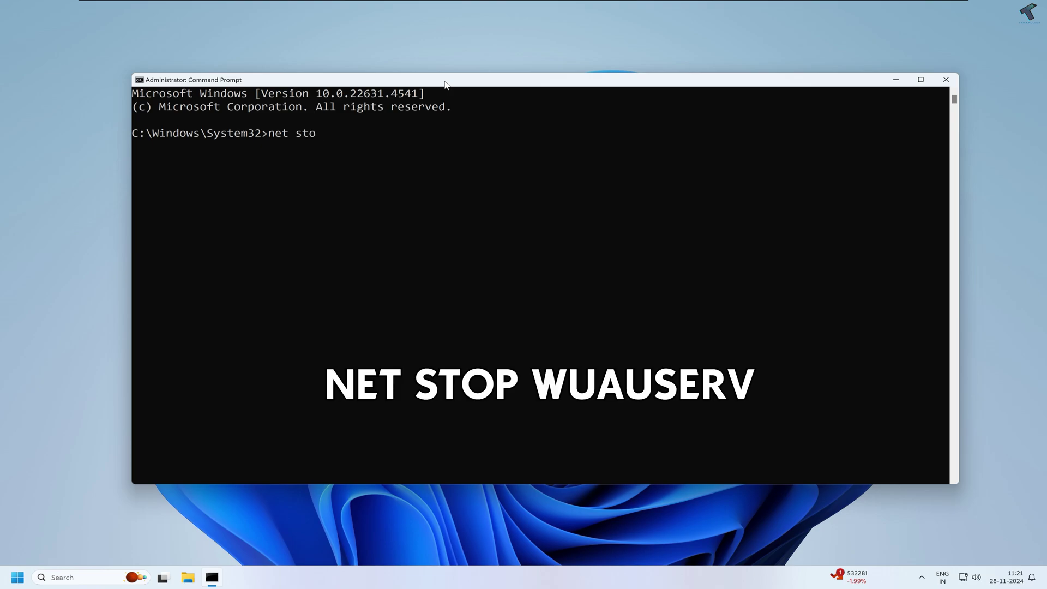
pyautogui.write('p wuauserv')
pyautogui.press('Return')
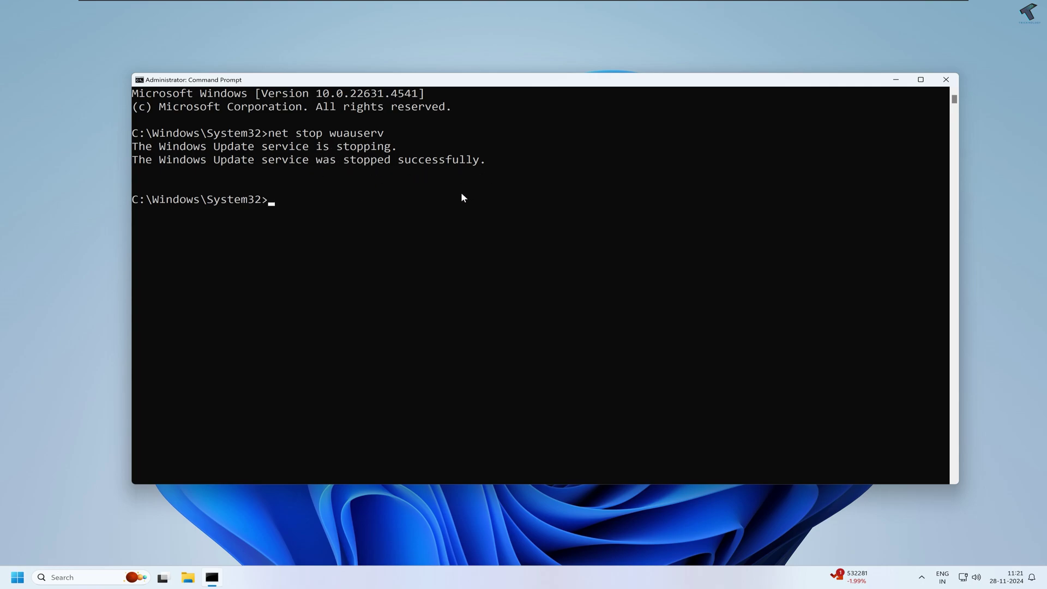
pyautogui.write('net st')
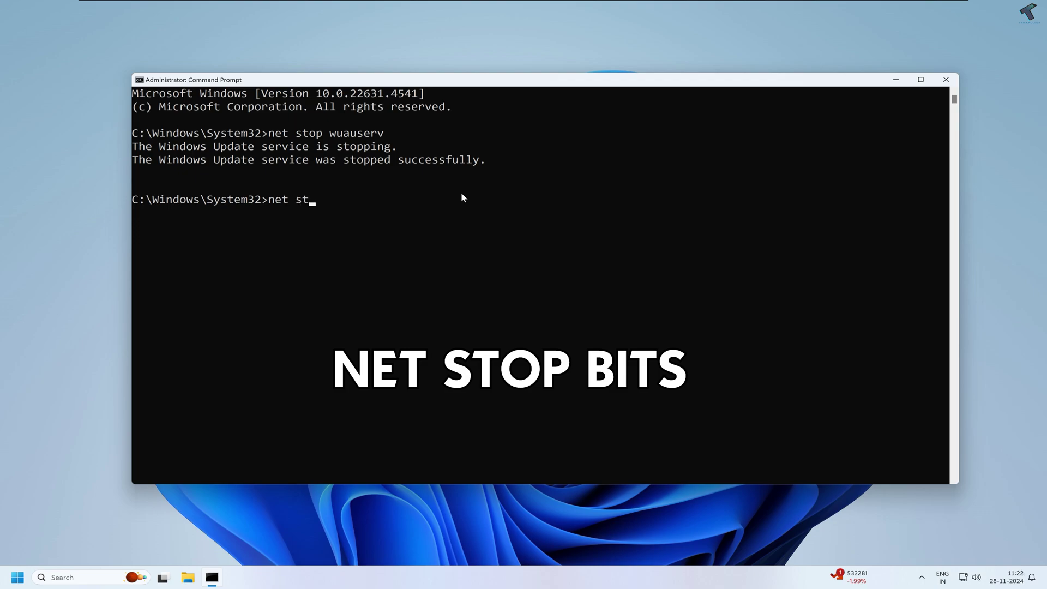
pyautogui.write('op bits')
pyautogui.press('Return')
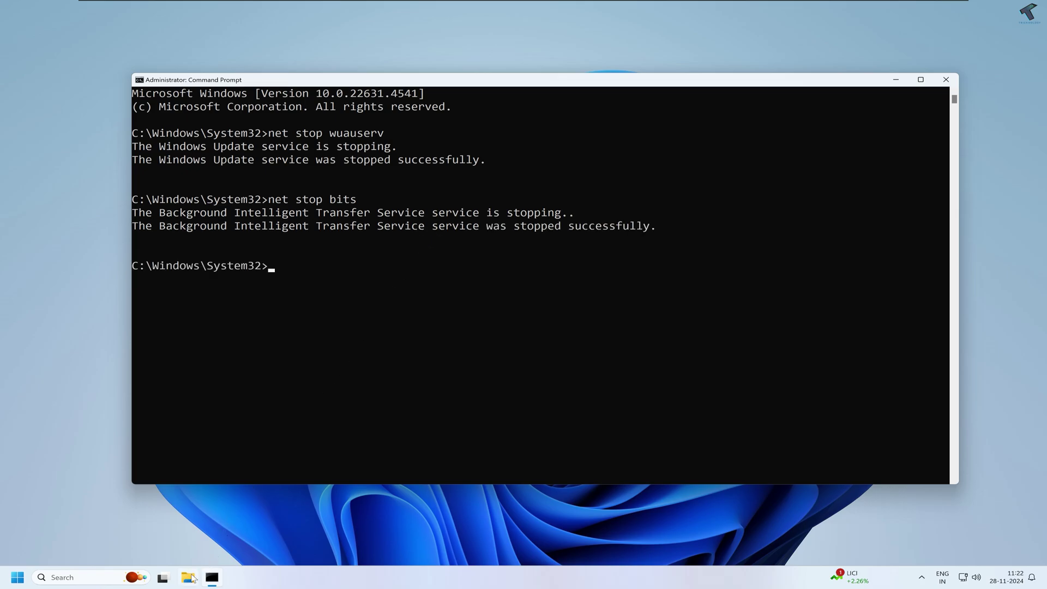
# - Open C:\Windows\SoftwareDistribution in File Explorer
pyautogui.click(189, 577)
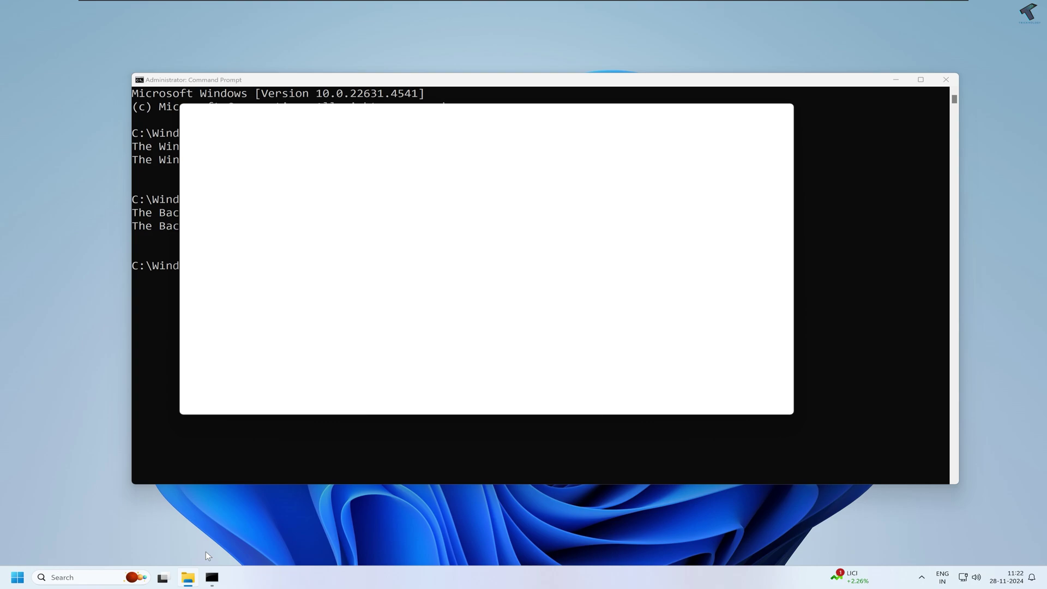
pyautogui.click(220, 355)
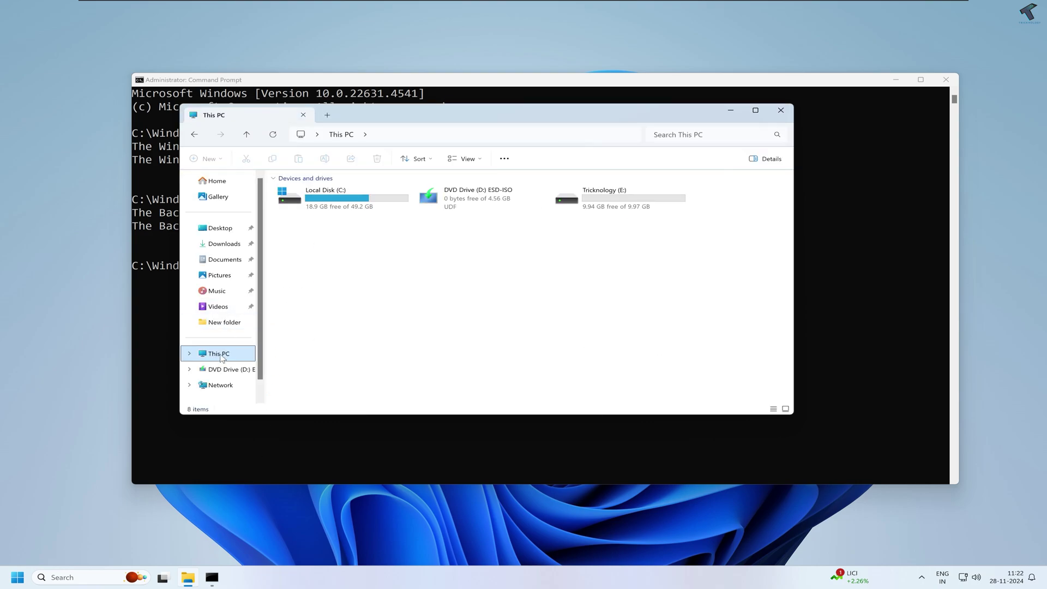
pyautogui.doubleClick(358, 203)
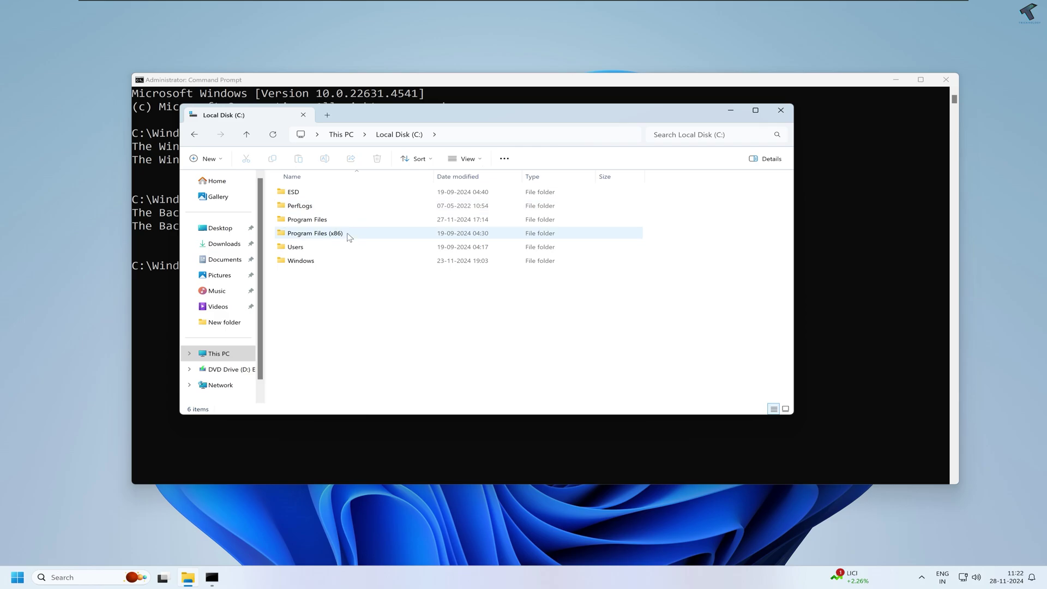
pyautogui.click(321, 263)
pyautogui.doubleClick(321, 263)
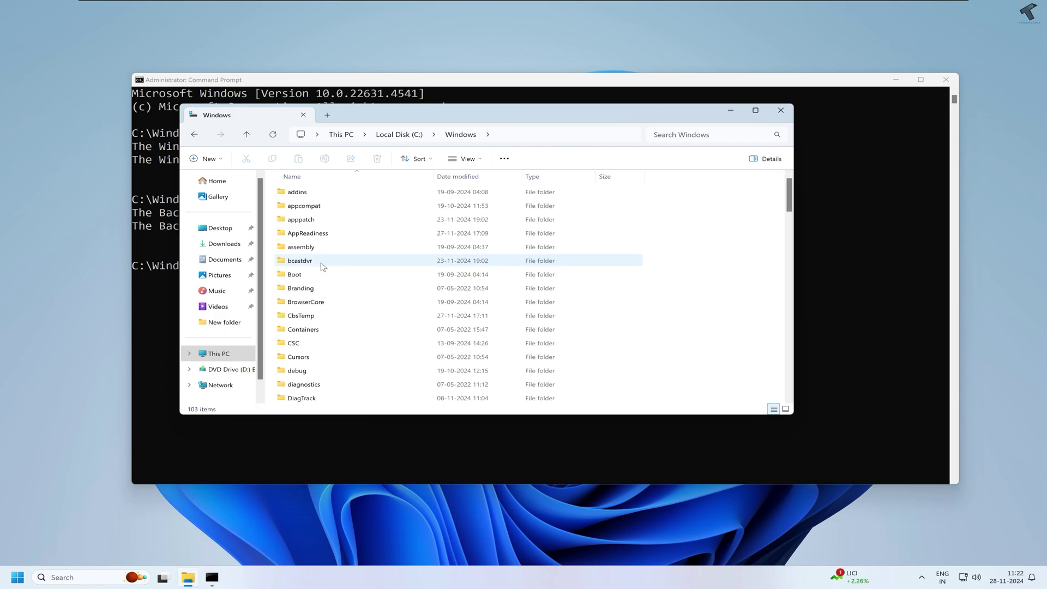
pyautogui.press('s')
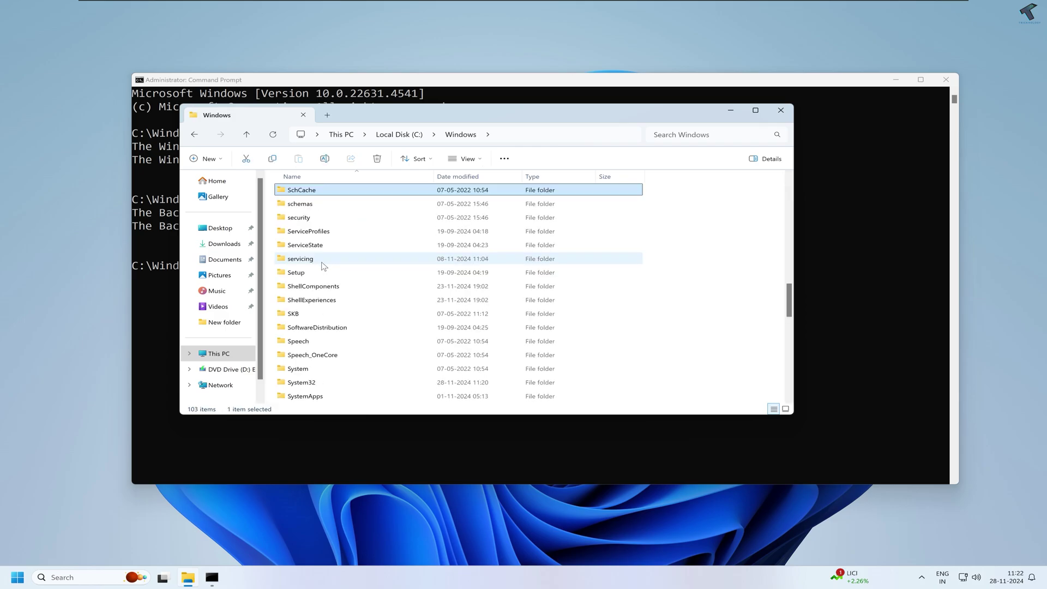
pyautogui.click(323, 330)
pyautogui.doubleClick(324, 329)
# - Select all five items and permanently delete them, granting permission for all
pyautogui.moveTo(350, 327); pyautogui.dragTo(314, 195)
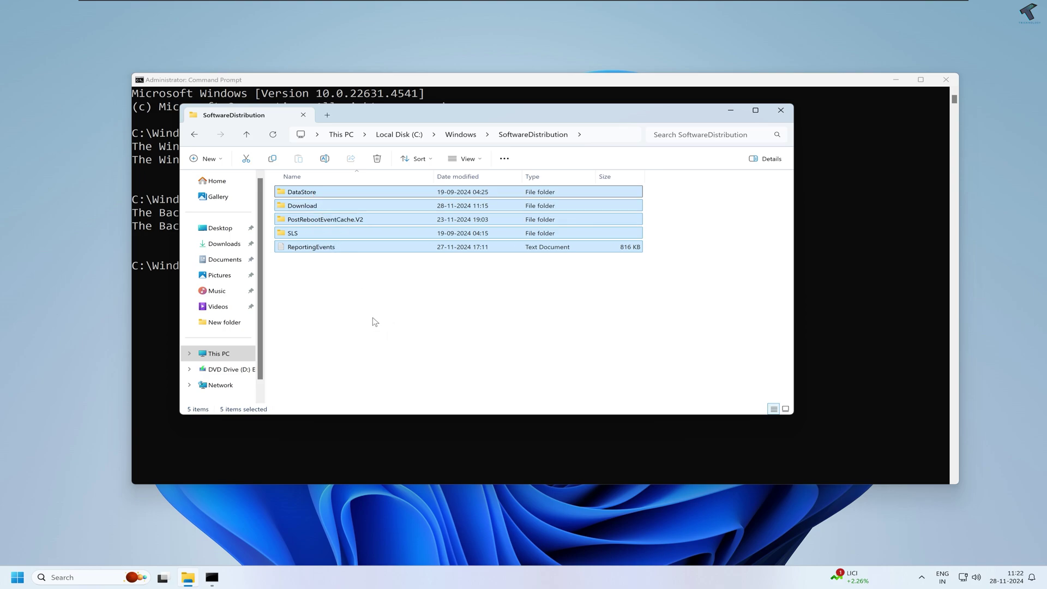
pyautogui.click(355, 267)
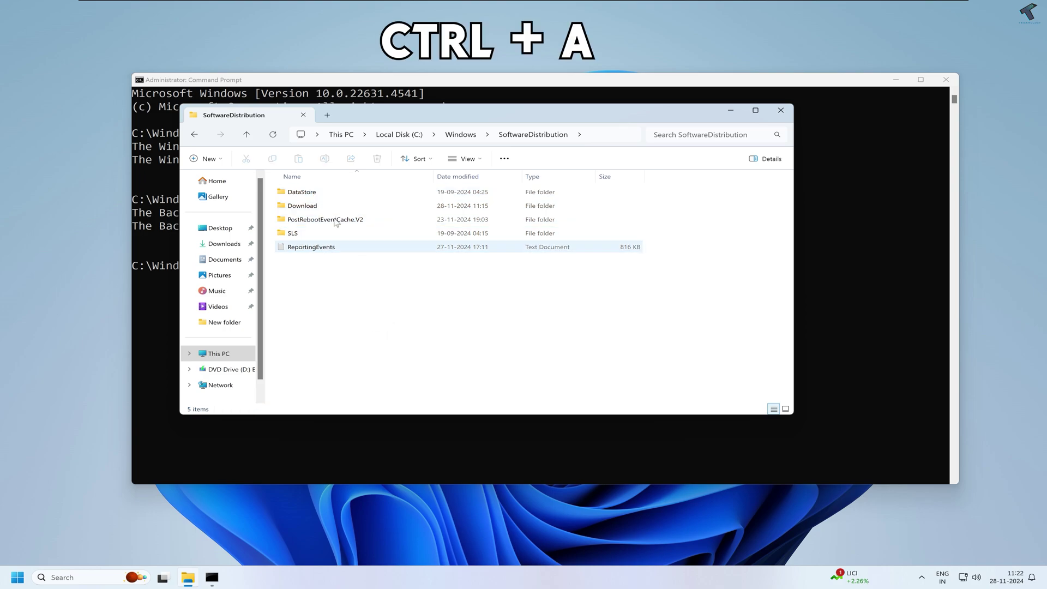
pyautogui.hotkey('ctrl', 'a')
pyautogui.moveTo(355, 289); pyautogui.dragTo(374, 275)
pyautogui.hotkey('ctrl', 'a')
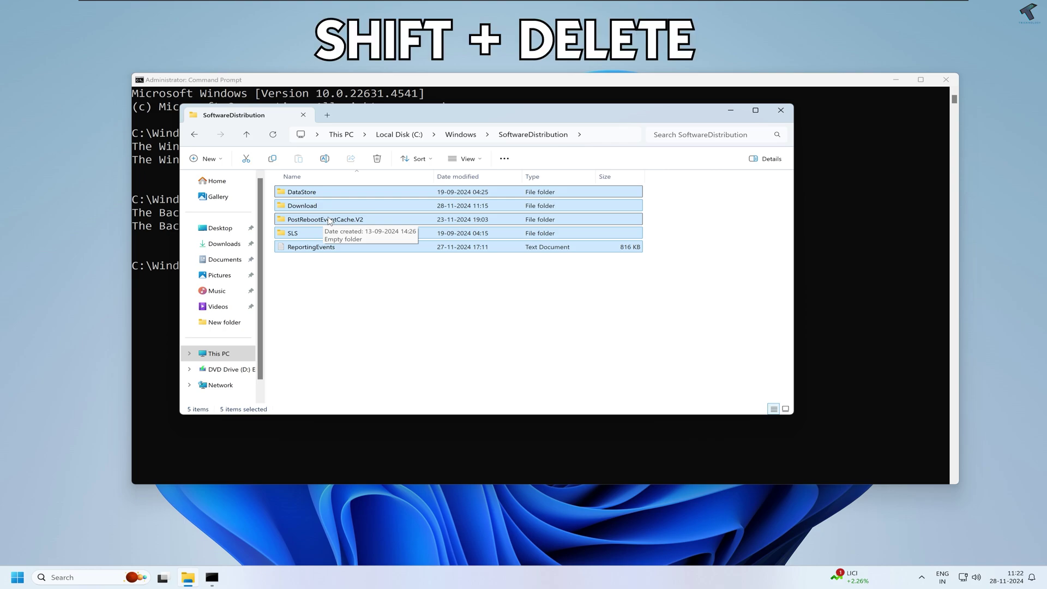
pyautogui.hotkey('shift', 'Delete')
pyautogui.click(553, 299)
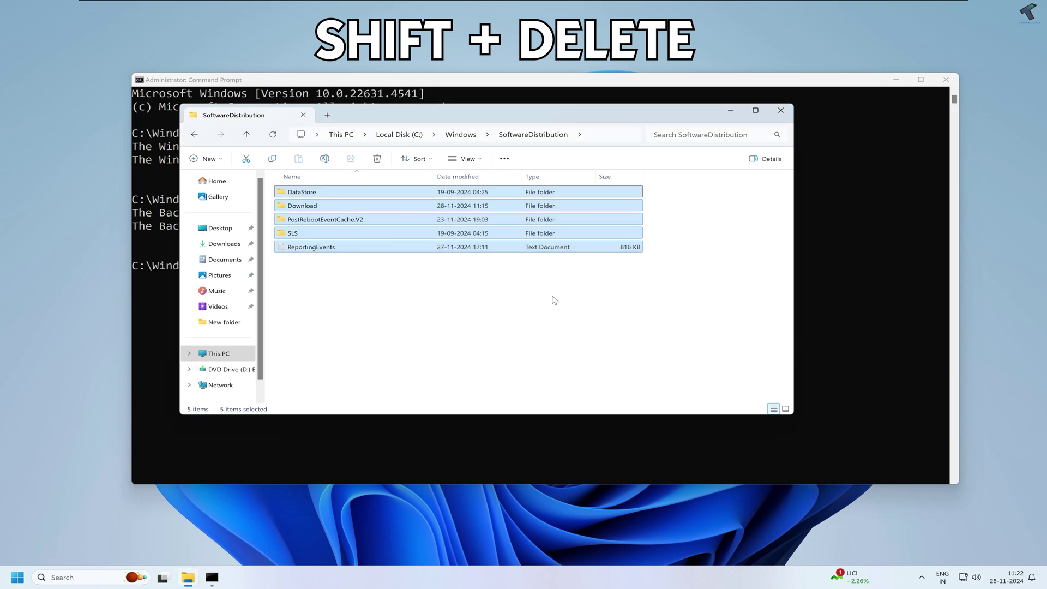
pyautogui.click(211, 277)
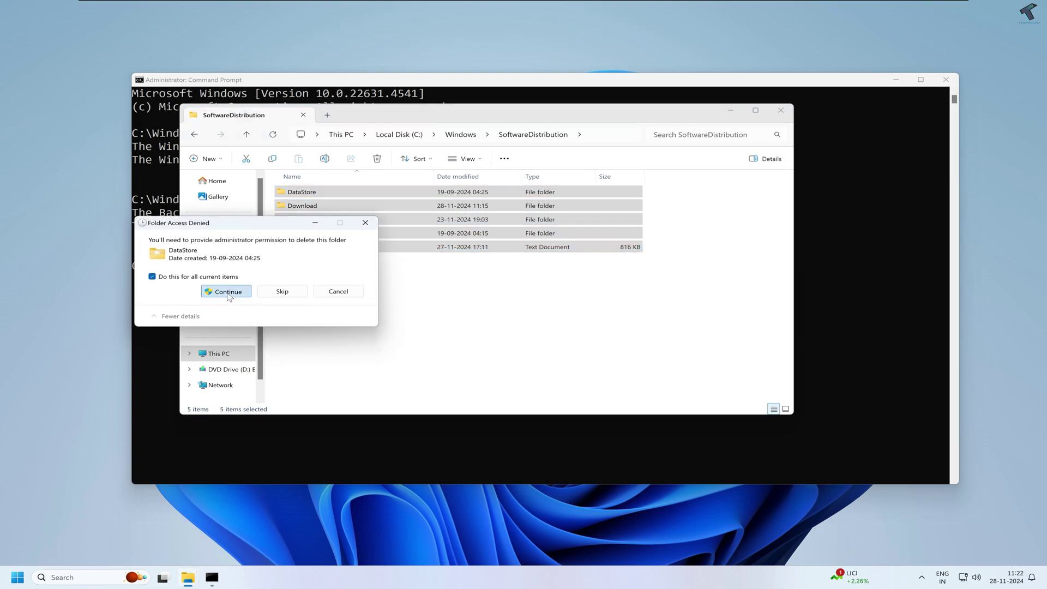
pyautogui.click(227, 292)
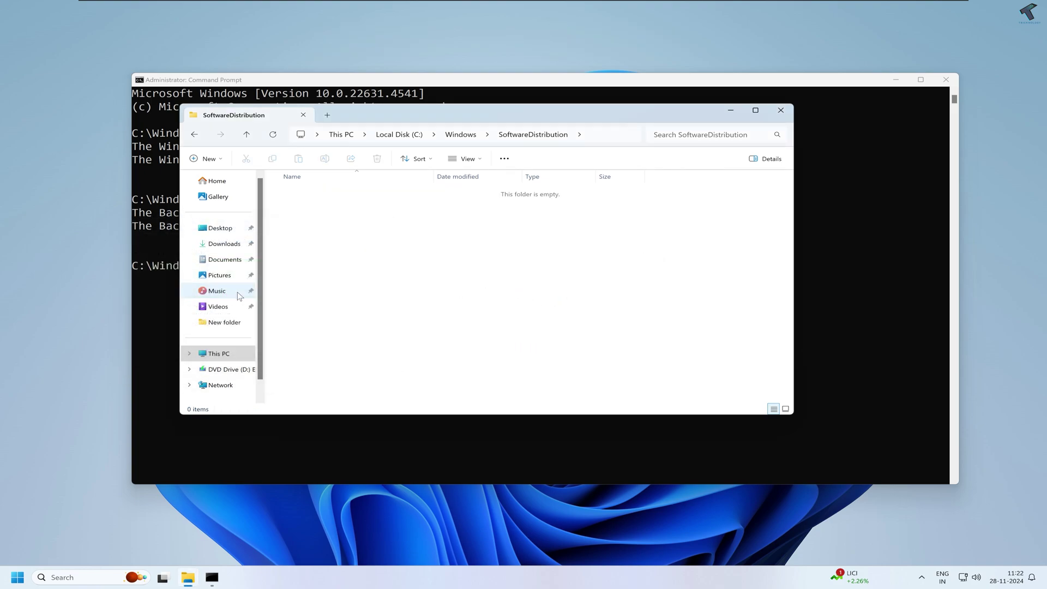
# - Close File Explorer and restart Windows Update with 'net start wuauserv'
pyautogui.click(780, 114)
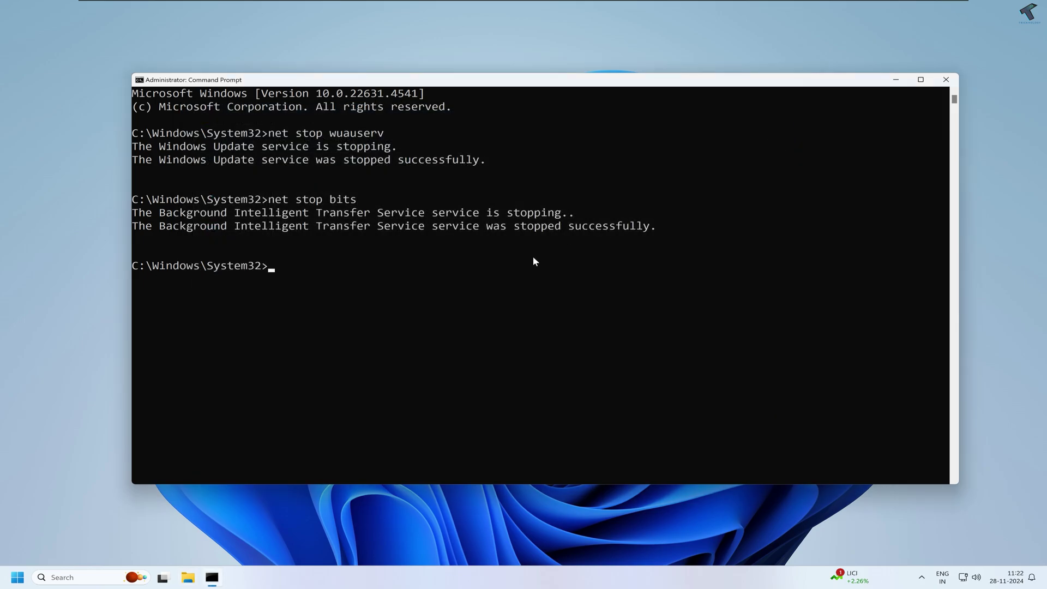
pyautogui.write('net')
pyautogui.write('sta')
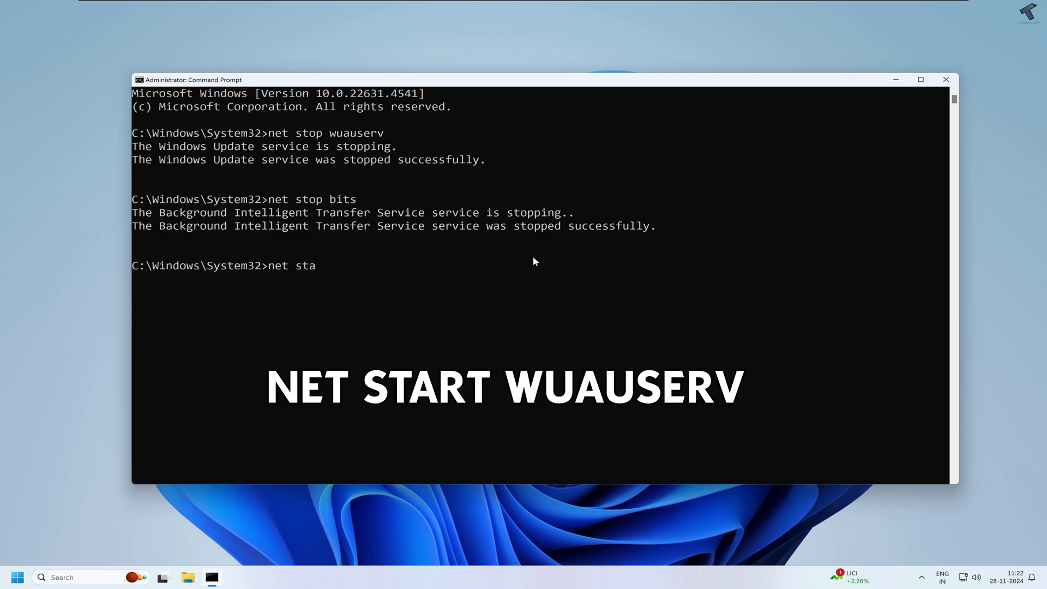
pyautogui.write('rt wuauserv')
pyautogui.press('Return')
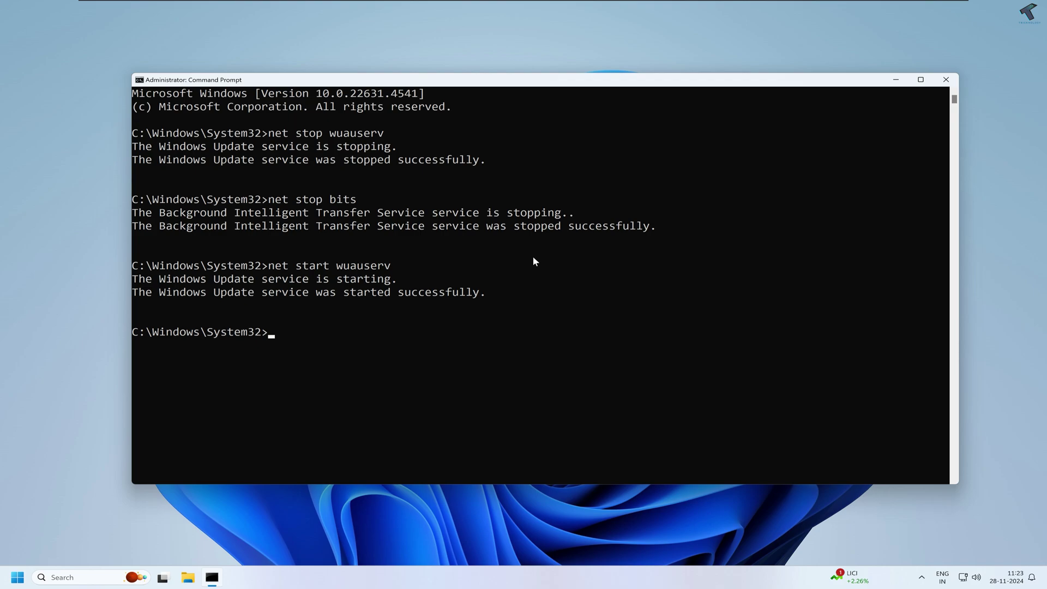
# - Restart the Background Intelligent Transfer Service with 'net start bits'
pyautogui.write('m')
pyautogui.press('BackSpace')
pyautogui.write('net start ')
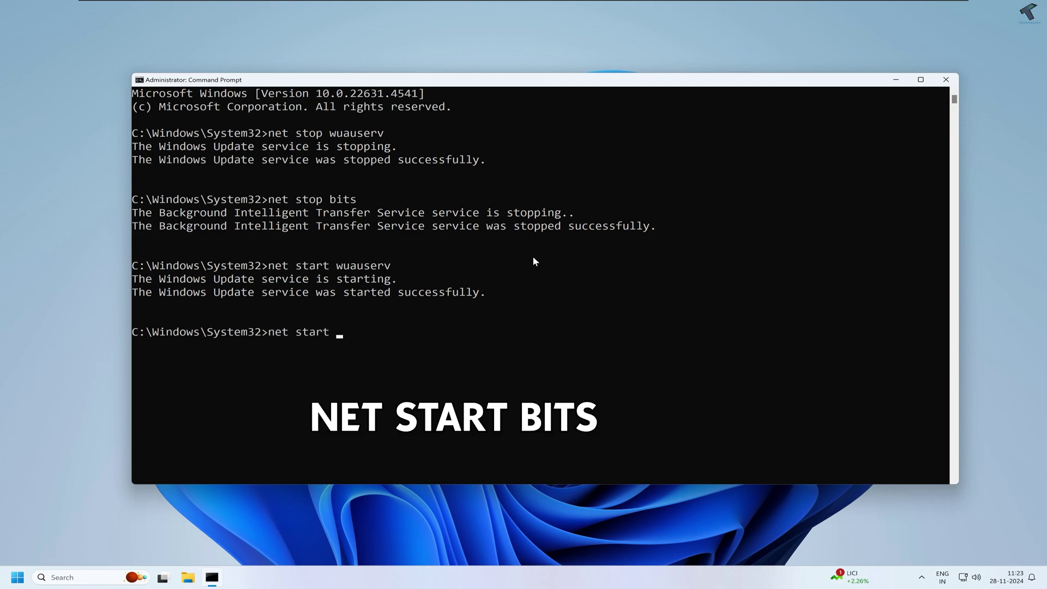
pyautogui.write('bits')
pyautogui.press('Return')
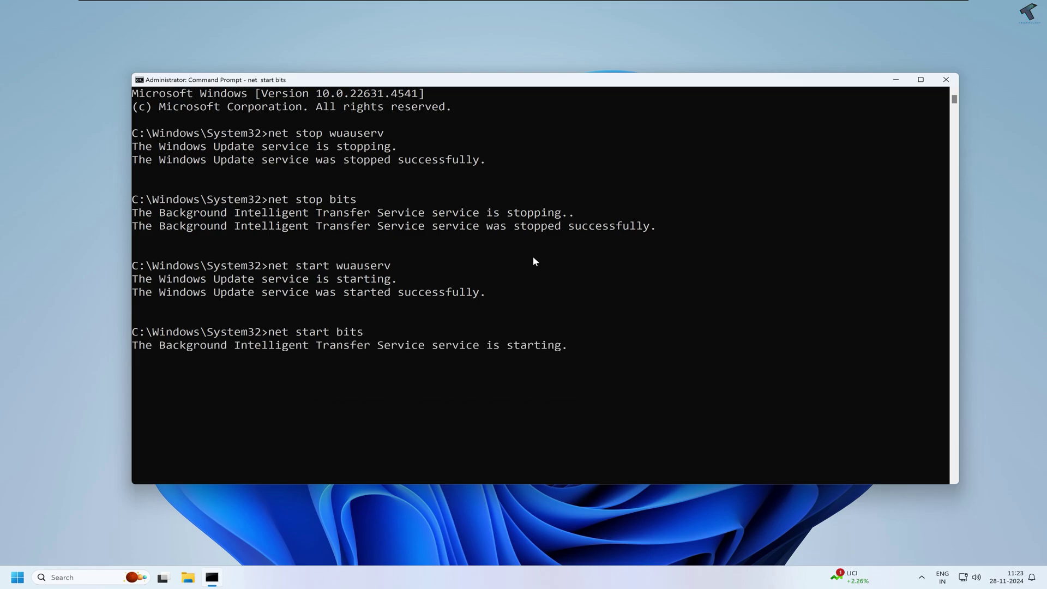